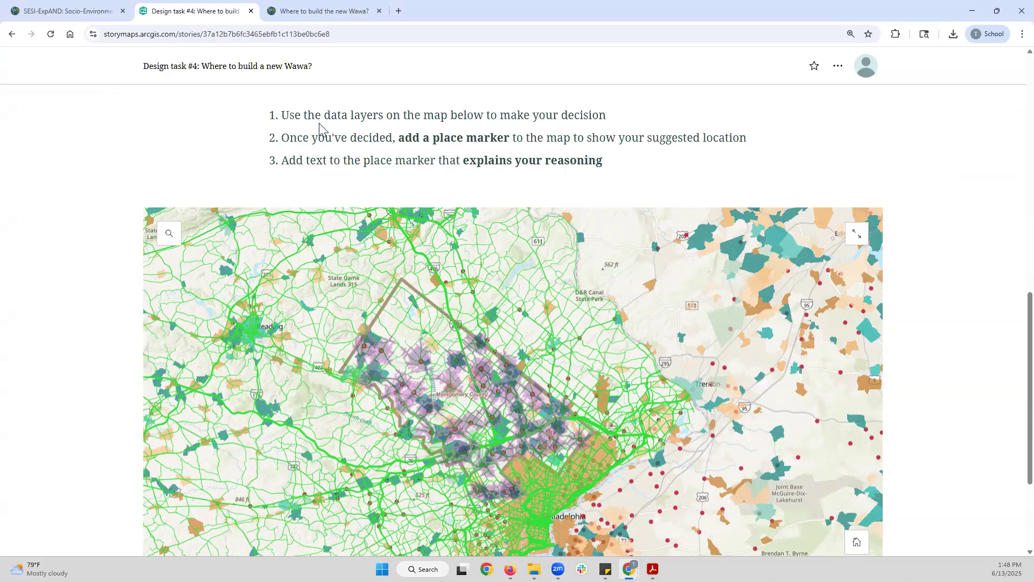
- Review the three design-task instructions and open the "Where to build the new Wawa?" map in its own window
drag(295, 116, 517, 120)
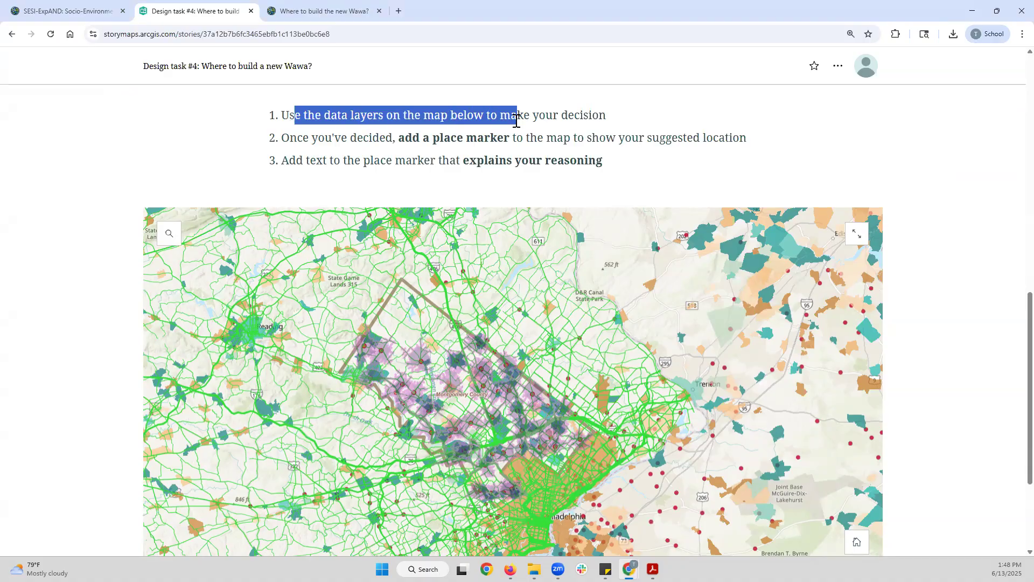
drag(386, 137, 510, 137)
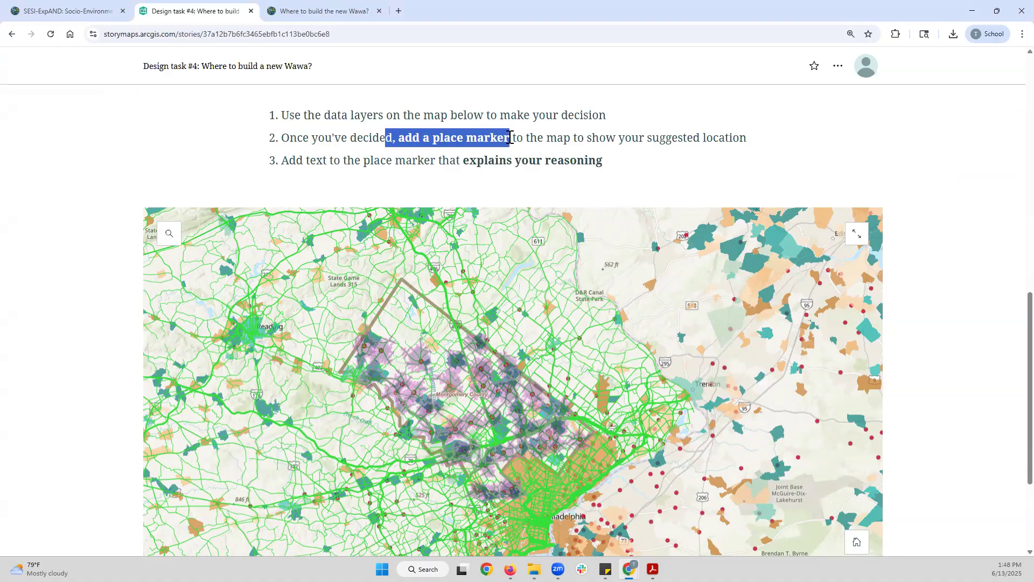
drag(423, 161, 573, 162)
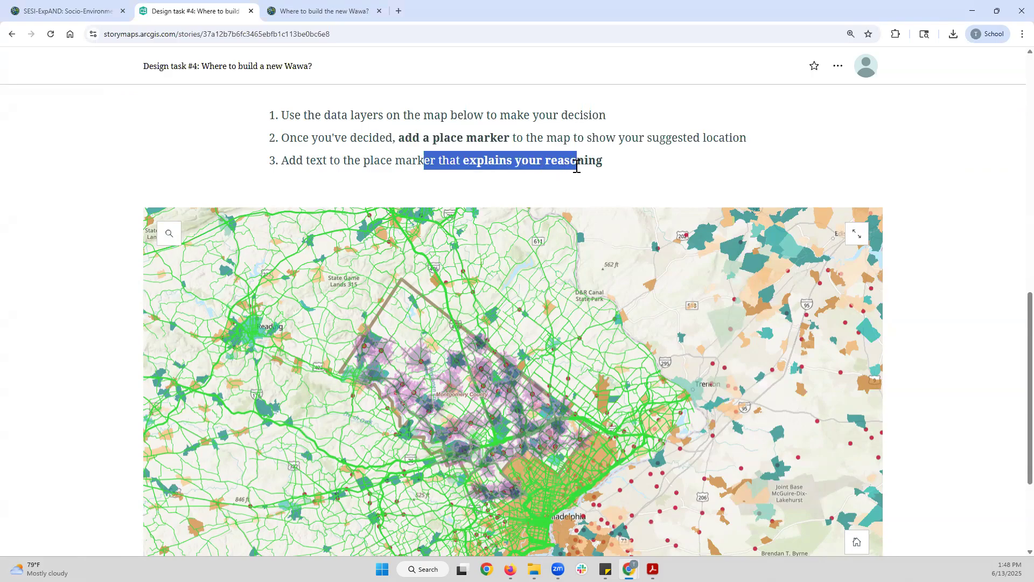
click(91, 271)
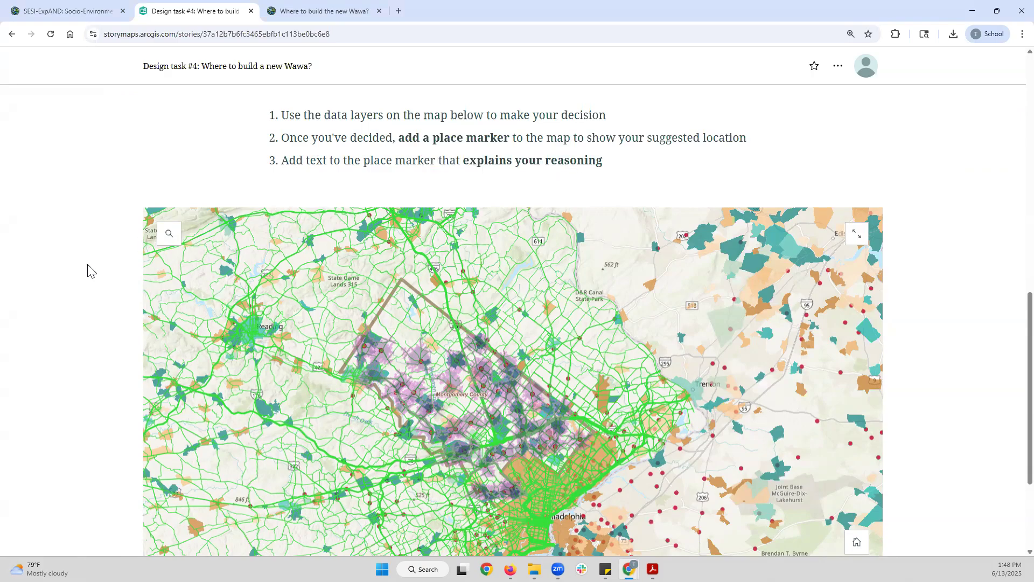
scroll(90, 271, down, 3)
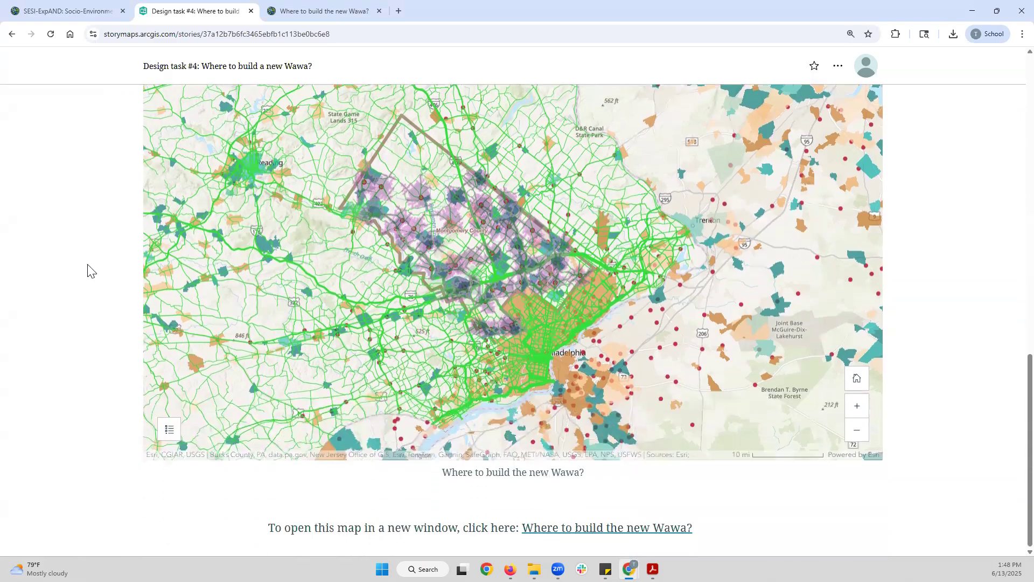
click(612, 529)
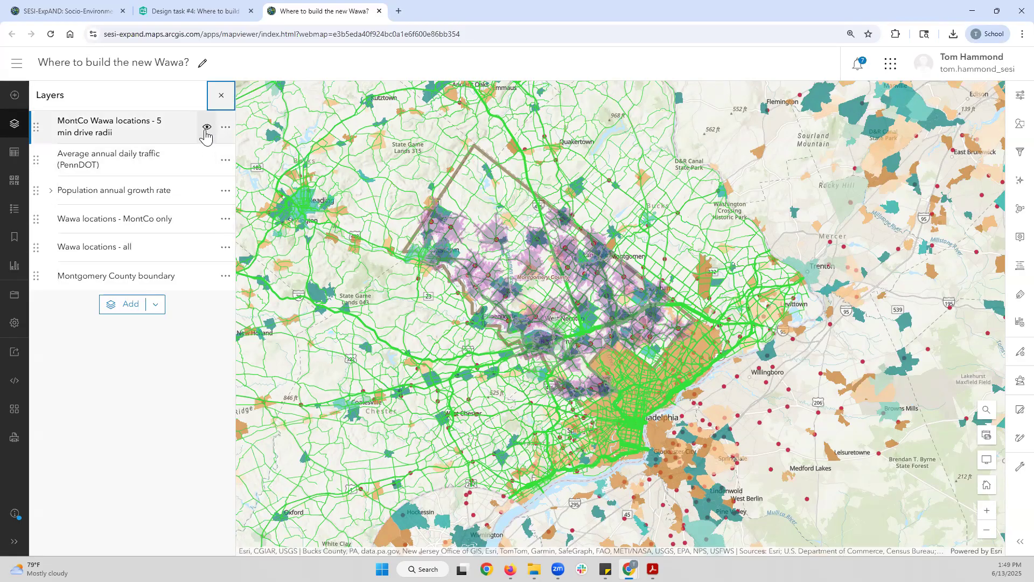
- Hide the drive radii, daily traffic, population growth and both Wawa locations layers, keeping only the Montgomery County boundary
click(206, 128)
click(207, 161)
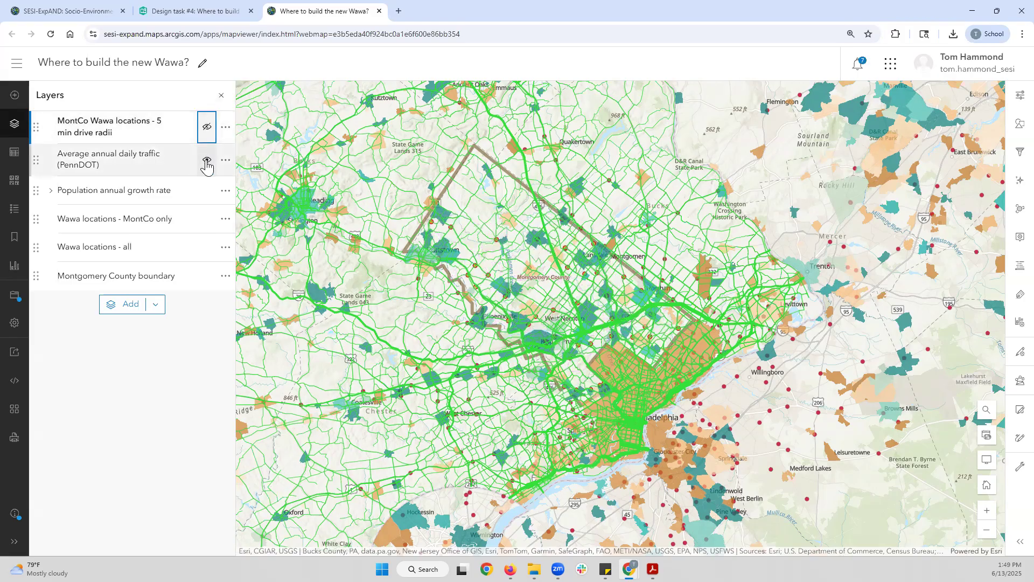
click(206, 191)
click(207, 220)
click(206, 247)
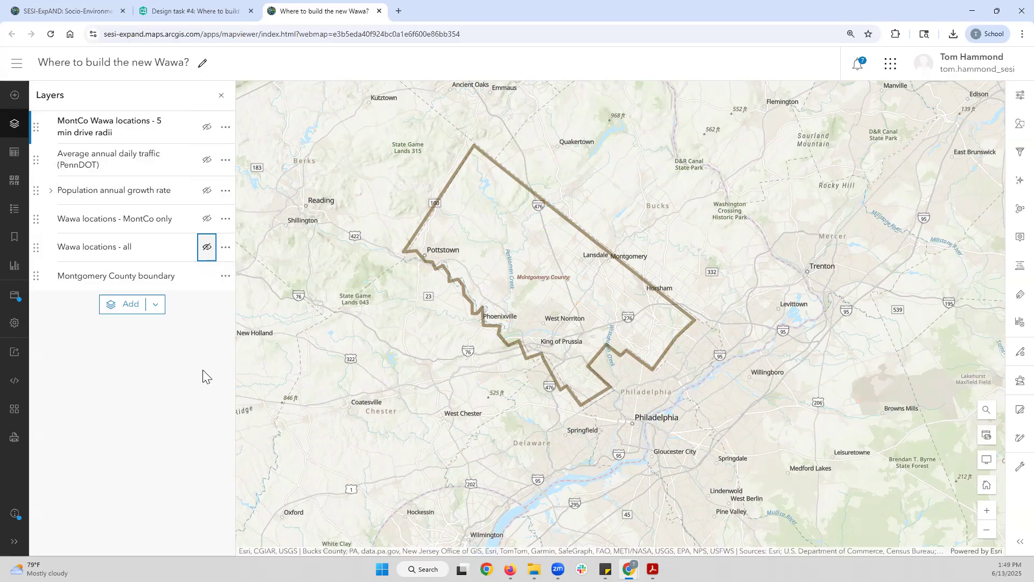
- Show the "Wawa locations - all" layer and examine how the stores spread across the wider region
click(206, 248)
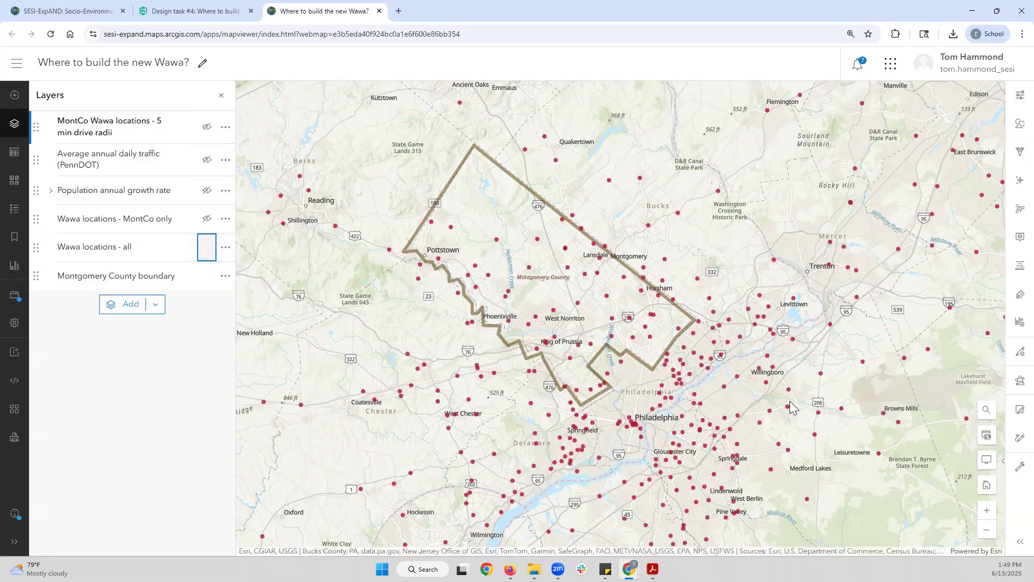
click(987, 533)
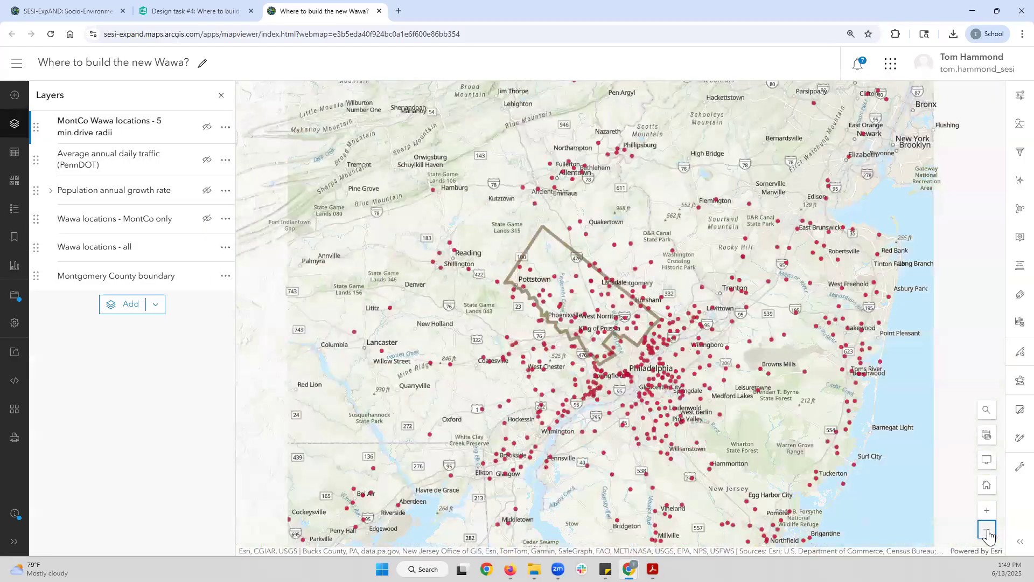
click(987, 533)
click(988, 533)
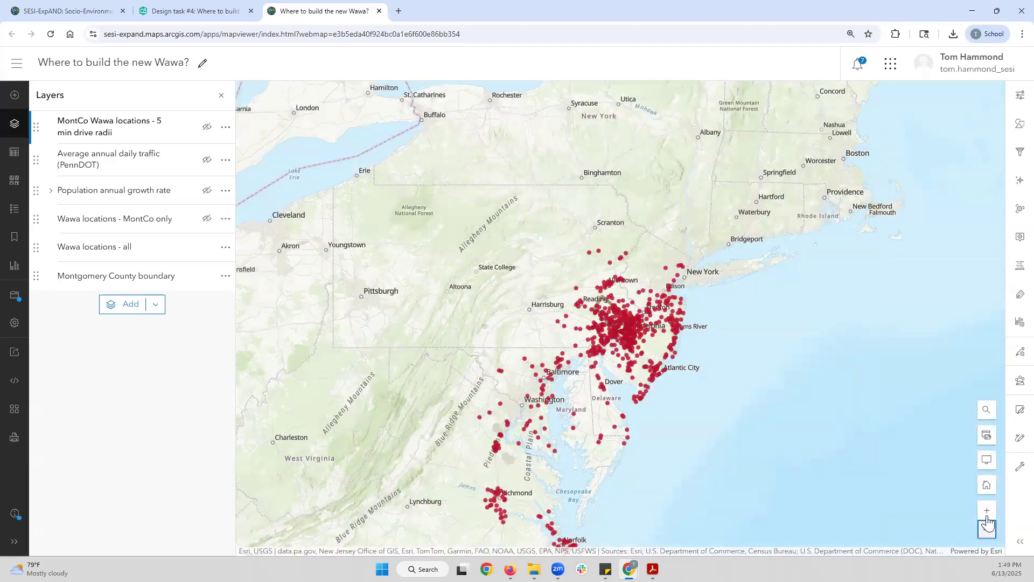
click(987, 512)
click(987, 512)
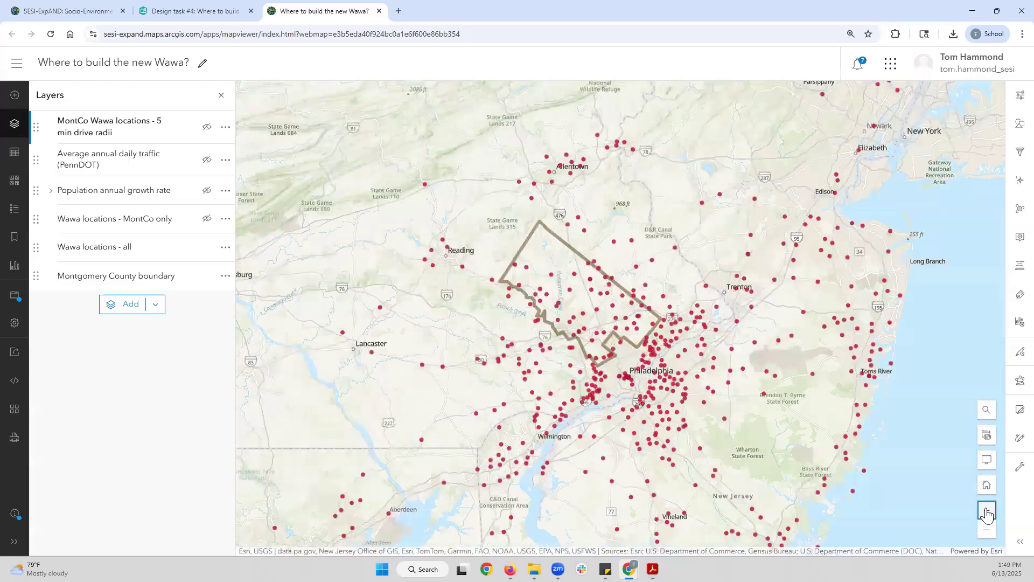
click(987, 511)
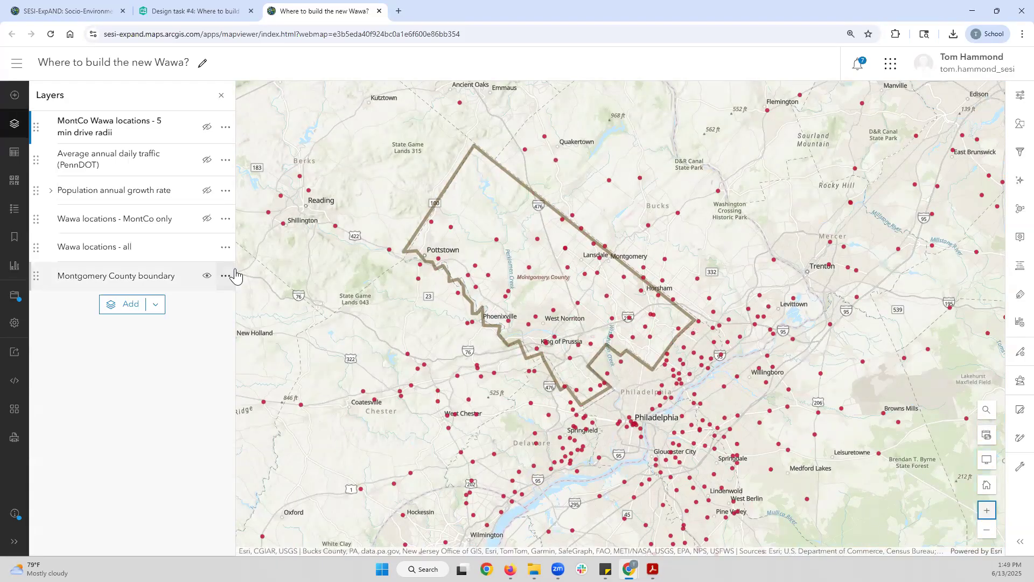
- Show the "Wawa locations - MontCo only" layer and hide the "Wawa locations - all" layer
click(206, 222)
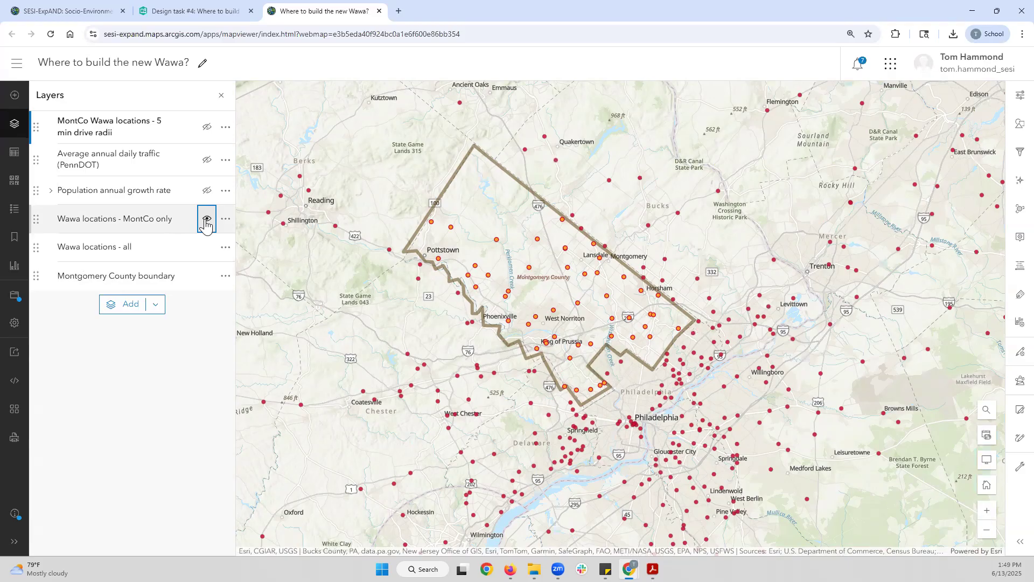
click(207, 222)
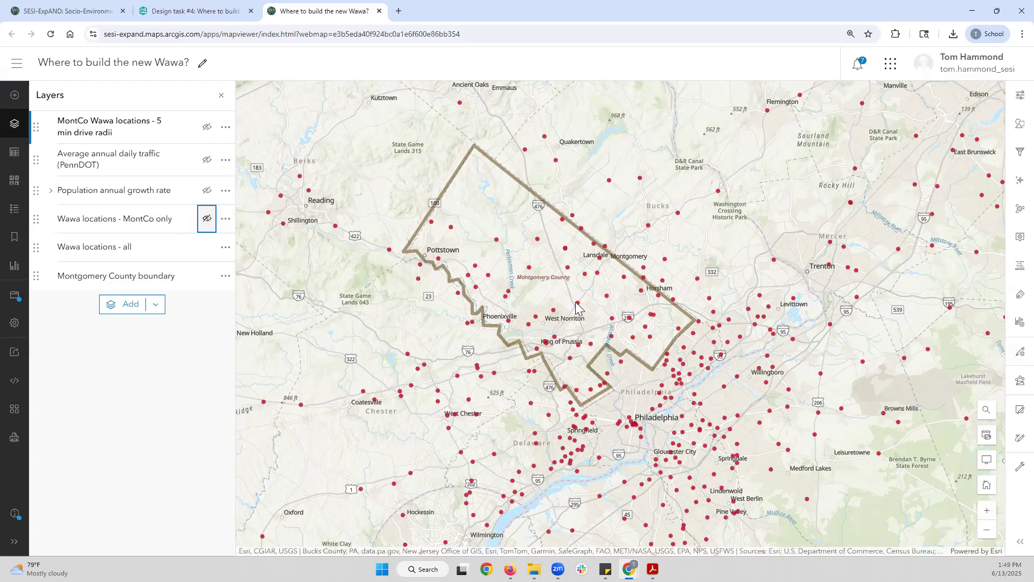
click(208, 222)
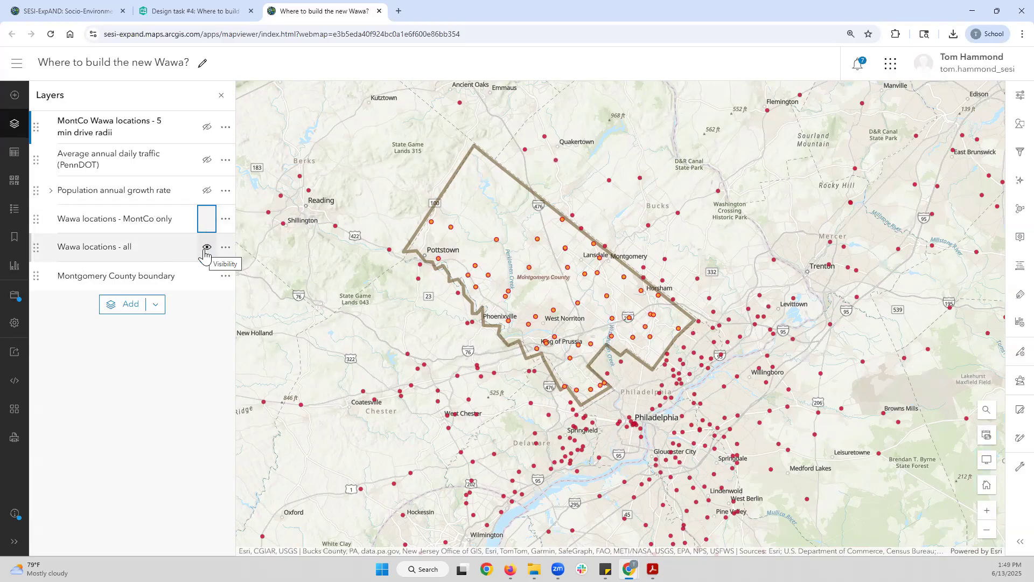
click(206, 248)
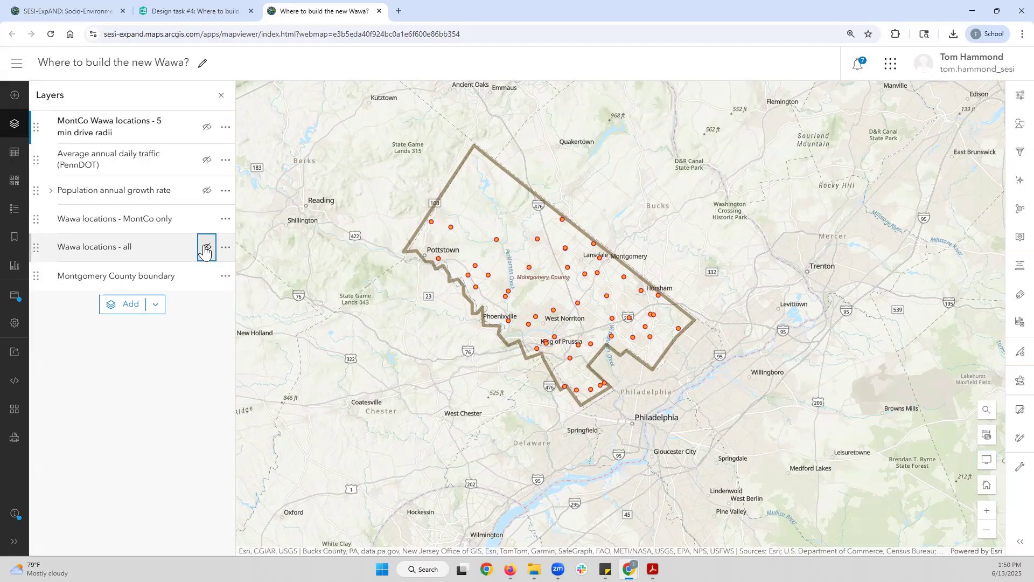
- Show the "Population annual growth rate" layer and check its colour scale in the legend
click(207, 191)
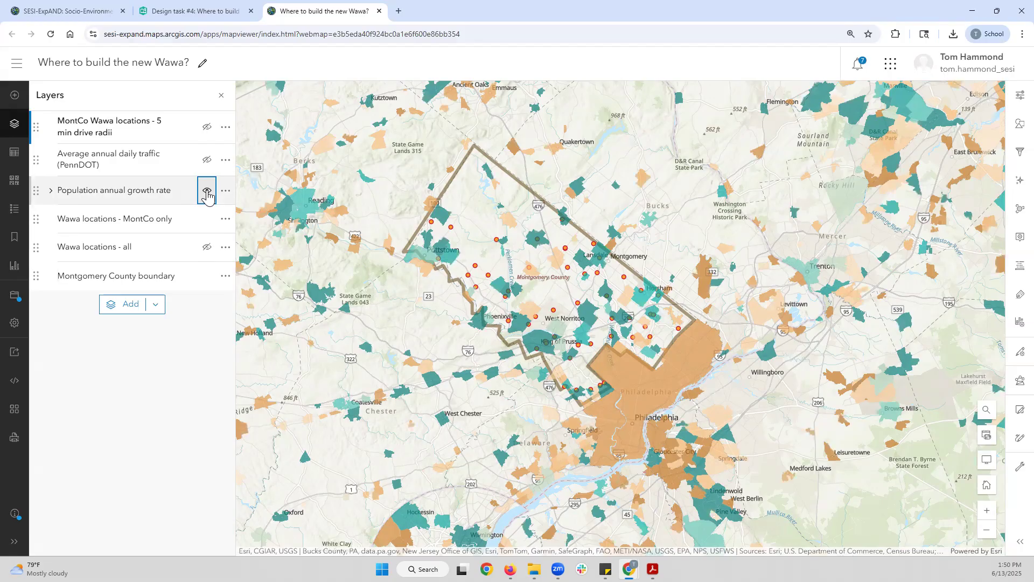
click(19, 215)
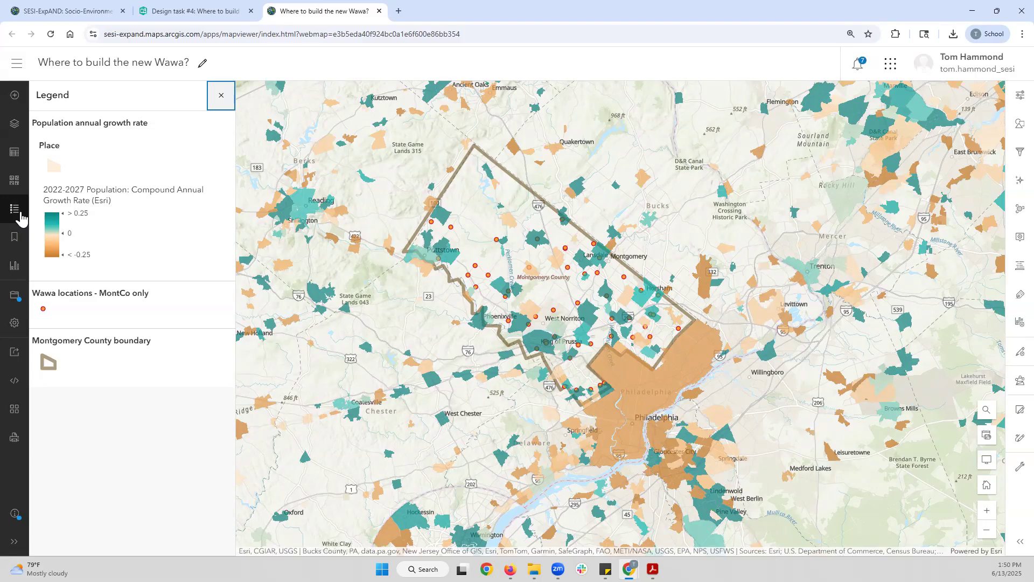
click(15, 127)
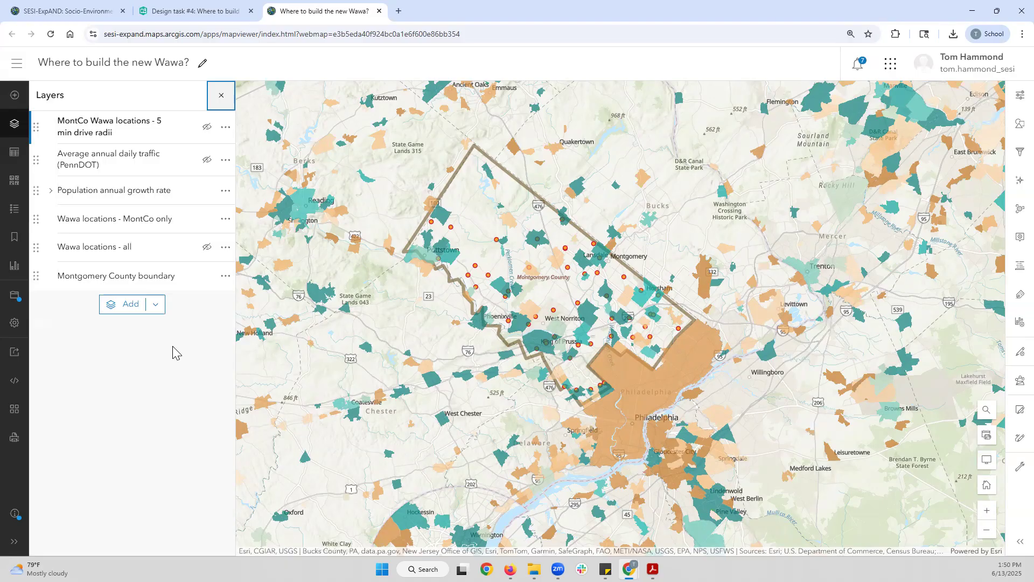
- Swap the population growth layer for "Average annual daily traffic (PennDOT)" and check the traffic volume of a road in the county
click(207, 190)
click(208, 162)
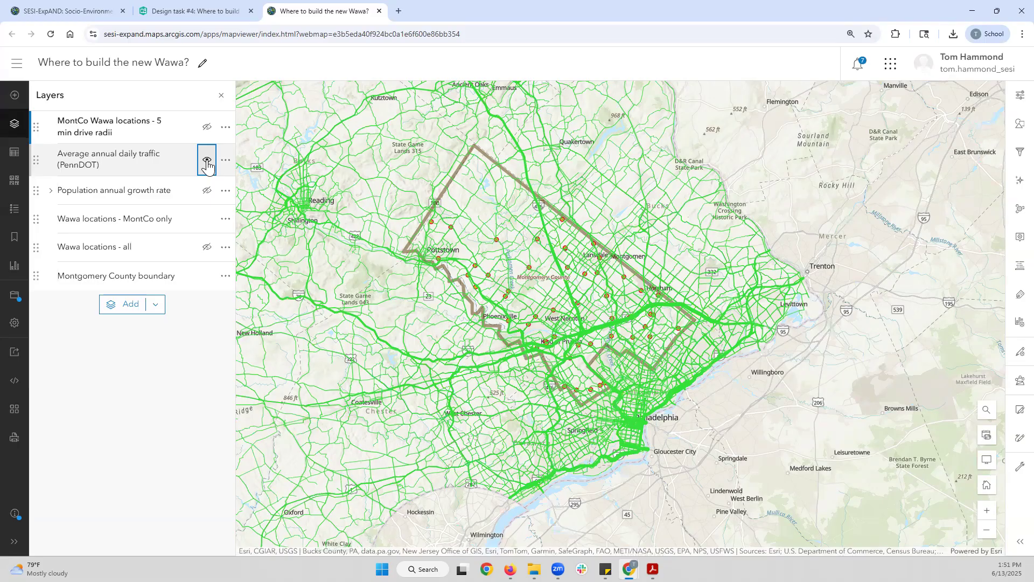
click(517, 243)
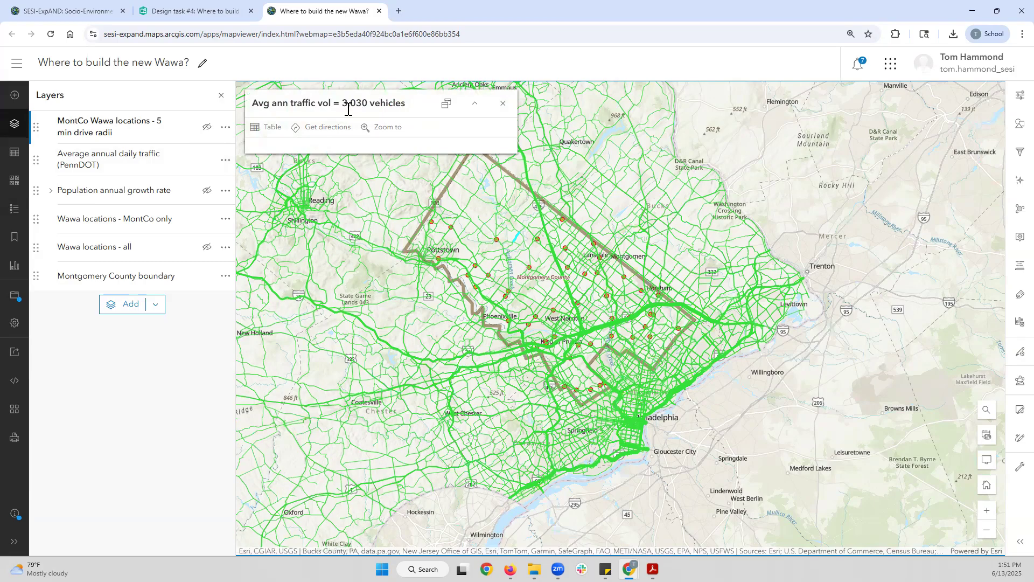
click(504, 104)
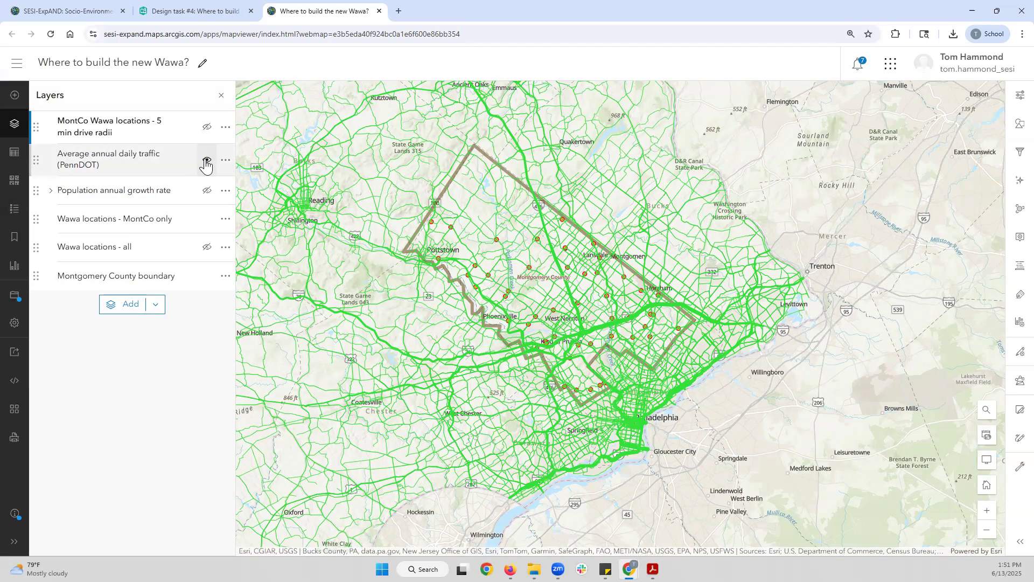
- Replace the traffic layer with "MontCo Wawa locations - 5 min drive radii" and inspect the drive-time area around the Telford store
click(207, 164)
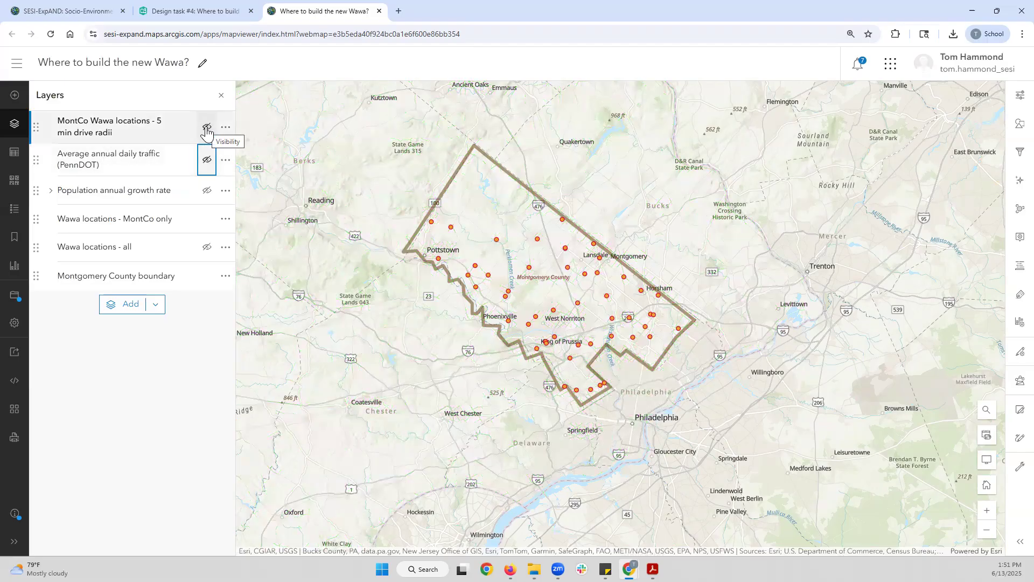
click(207, 130)
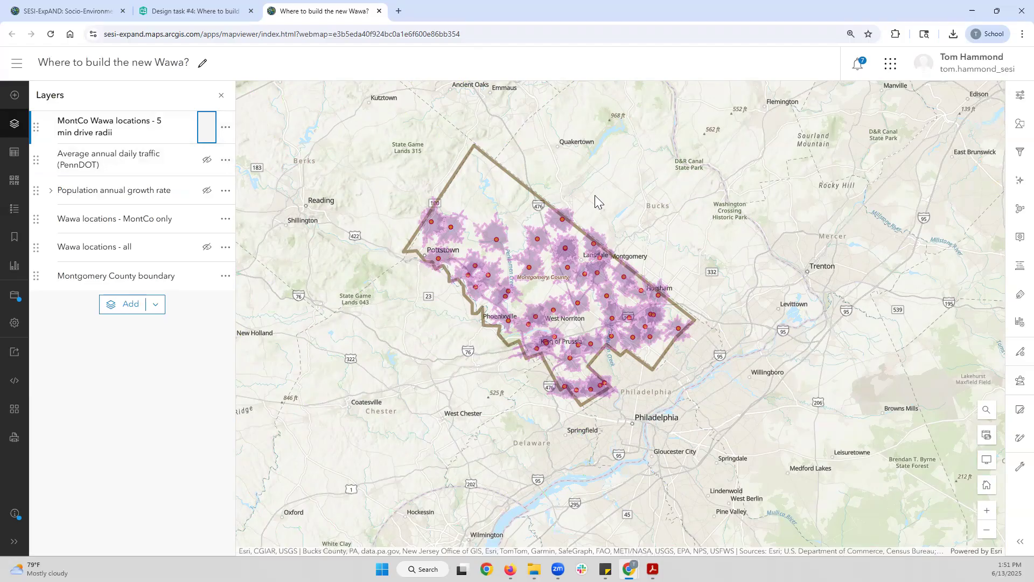
drag(596, 195, 538, 242)
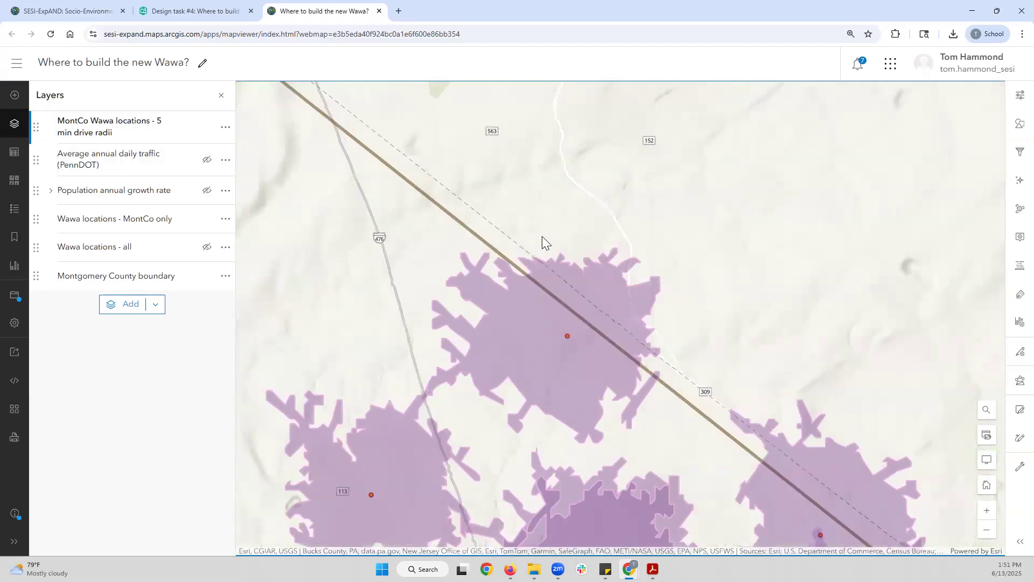
click(567, 336)
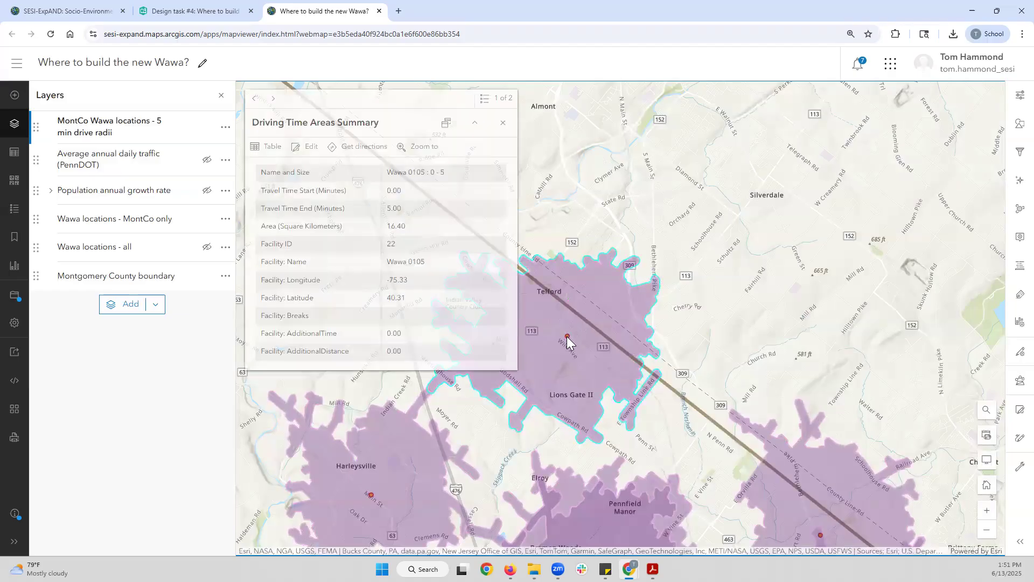
click(503, 102)
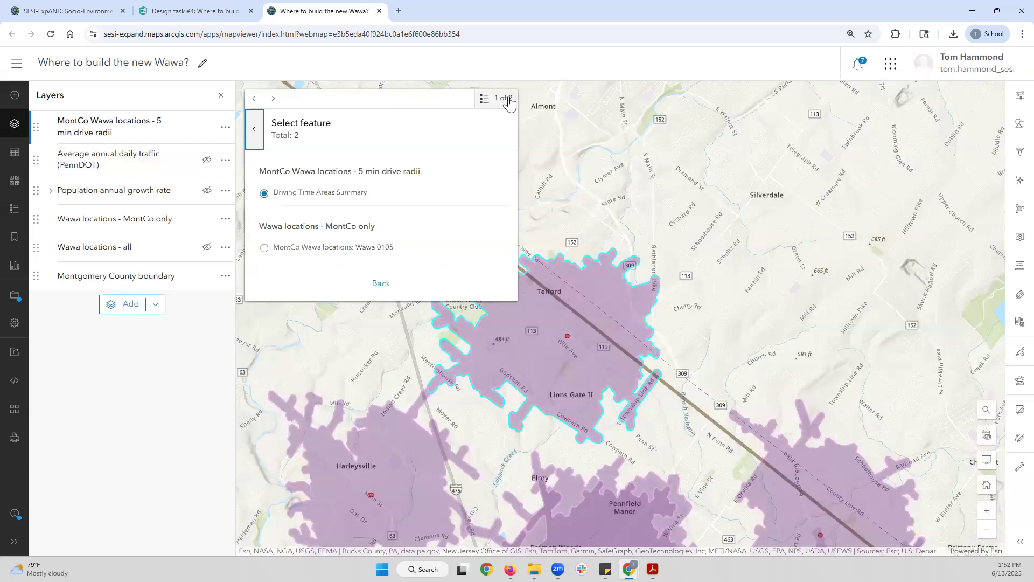
click(544, 108)
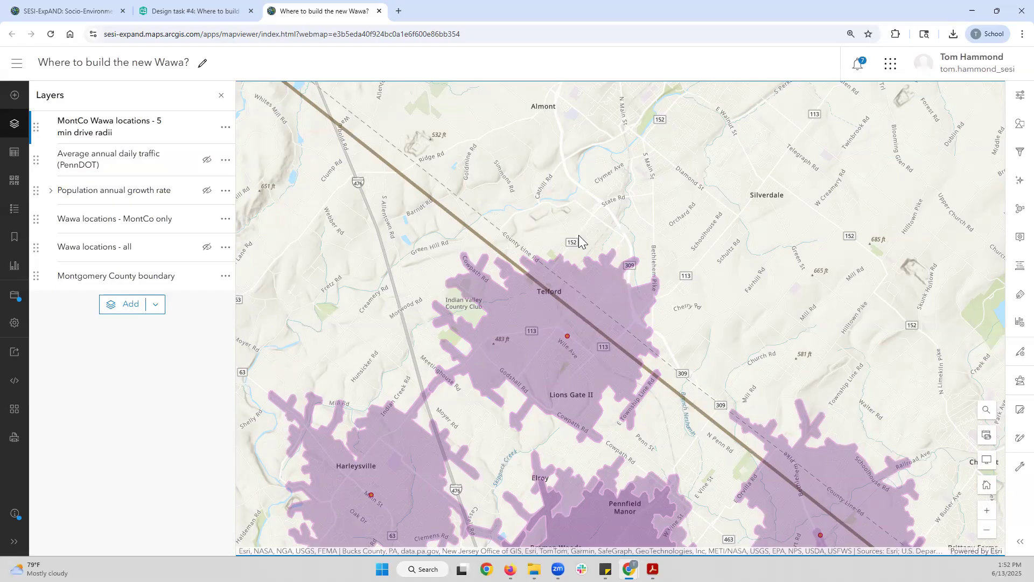
- Examine the overlapping 5-minute drive areas of the Wawa stores near Ralph's Corner Shopping Center
click(987, 534)
click(986, 534)
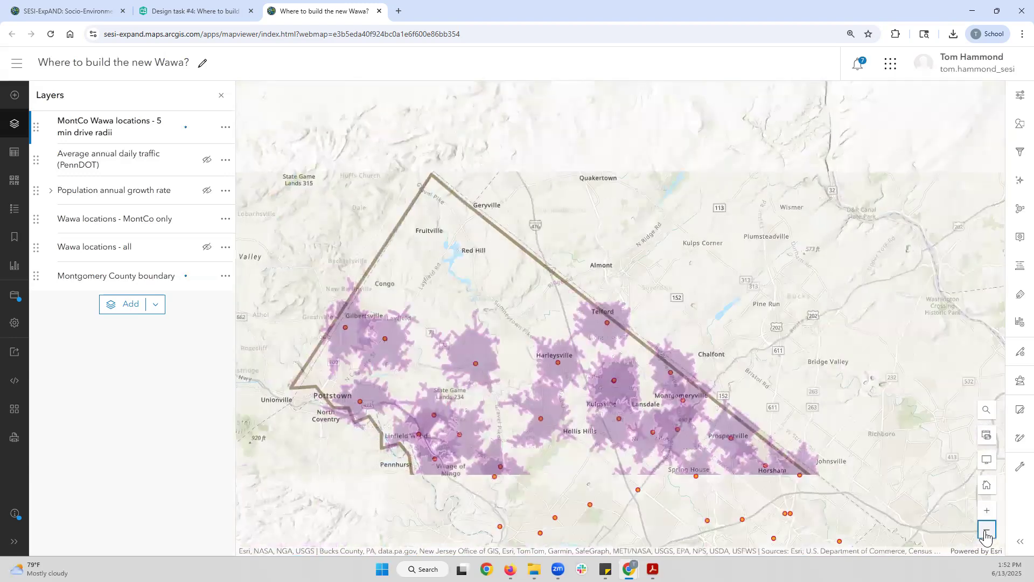
click(615, 379)
scroll(606, 388, up, 4)
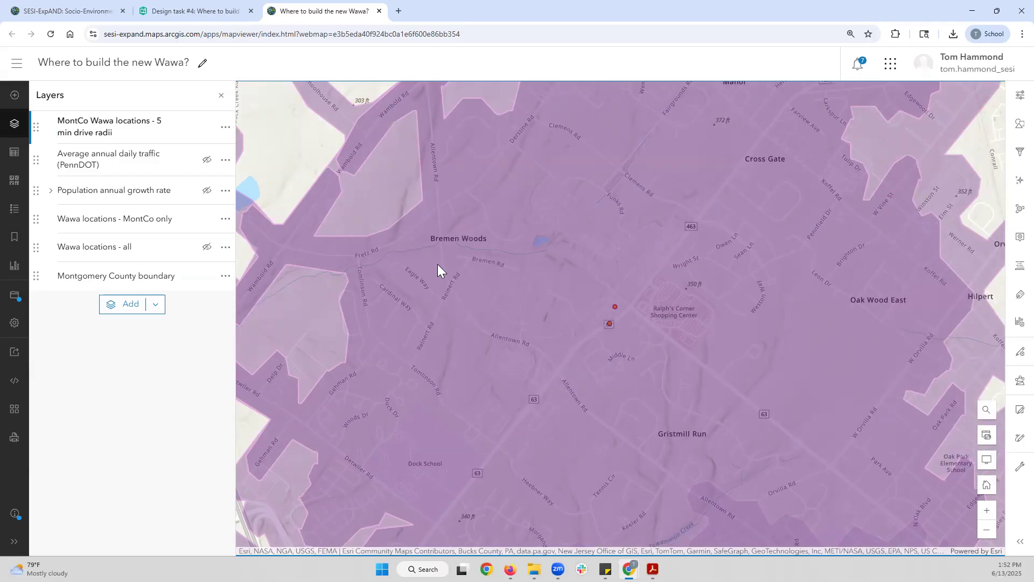
- Overlay the "Population annual growth rate" layer on the store drive radii across Montgomery County
click(987, 530)
click(987, 530)
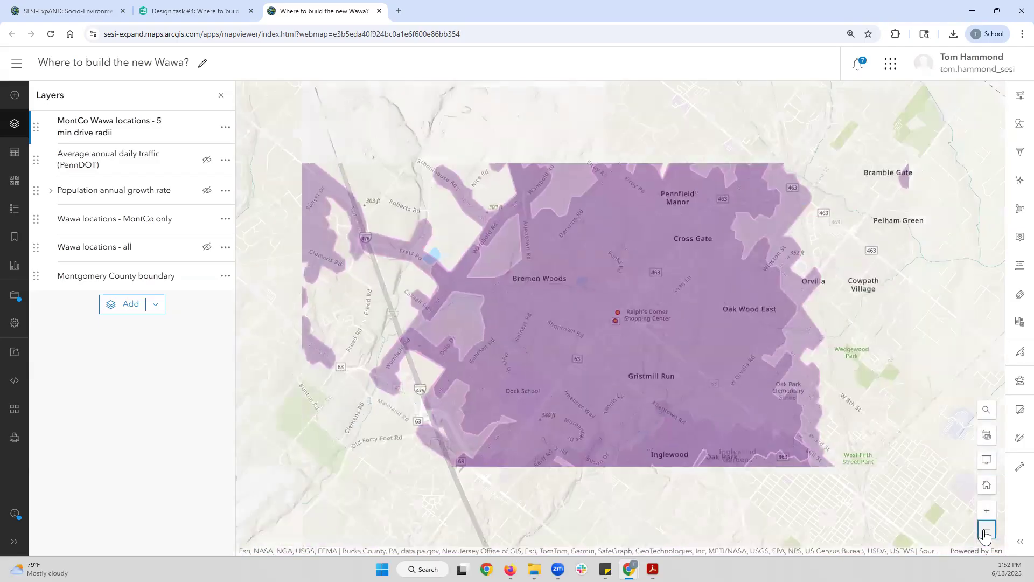
click(986, 531)
click(987, 530)
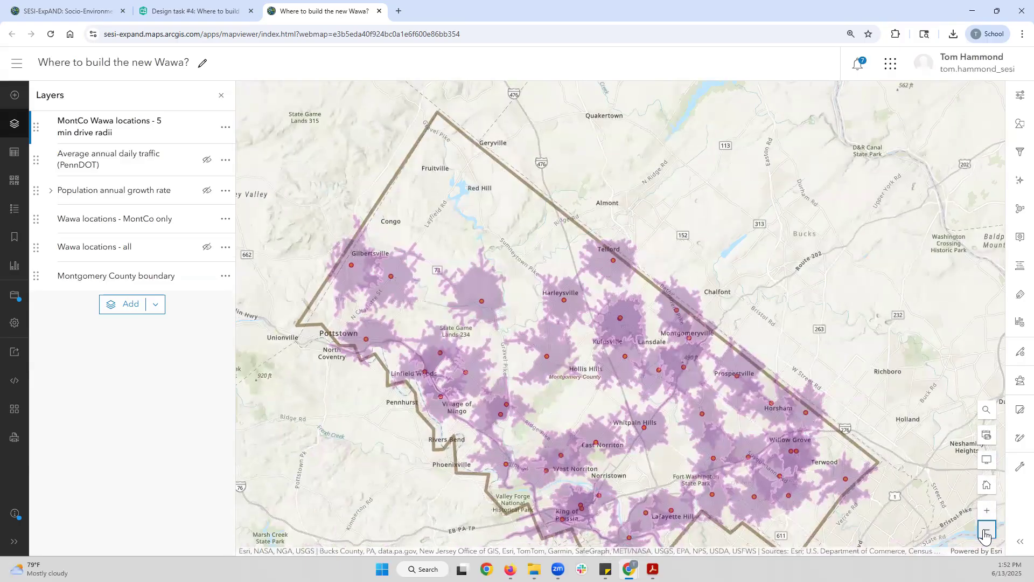
drag(665, 470, 606, 410)
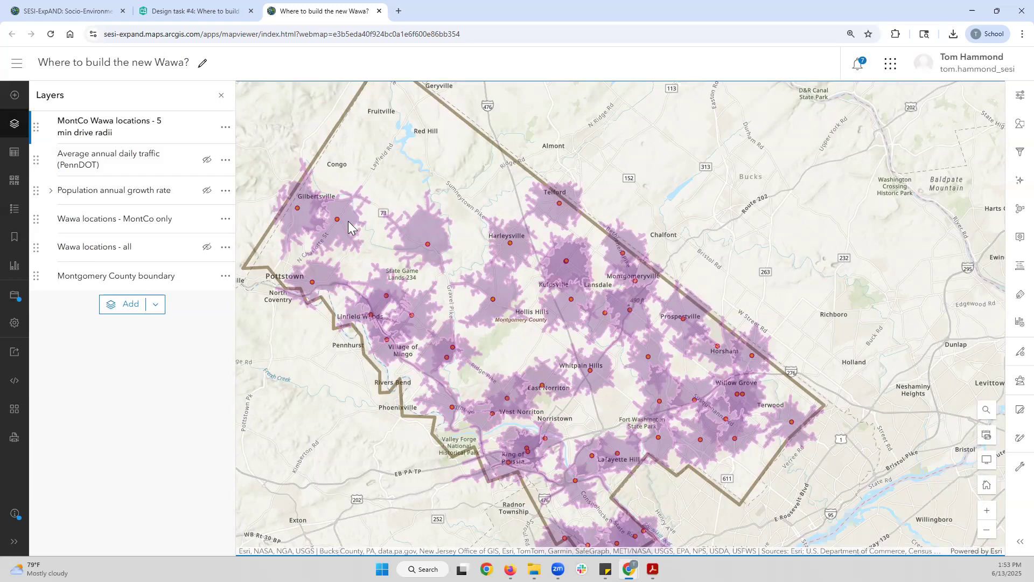
click(205, 191)
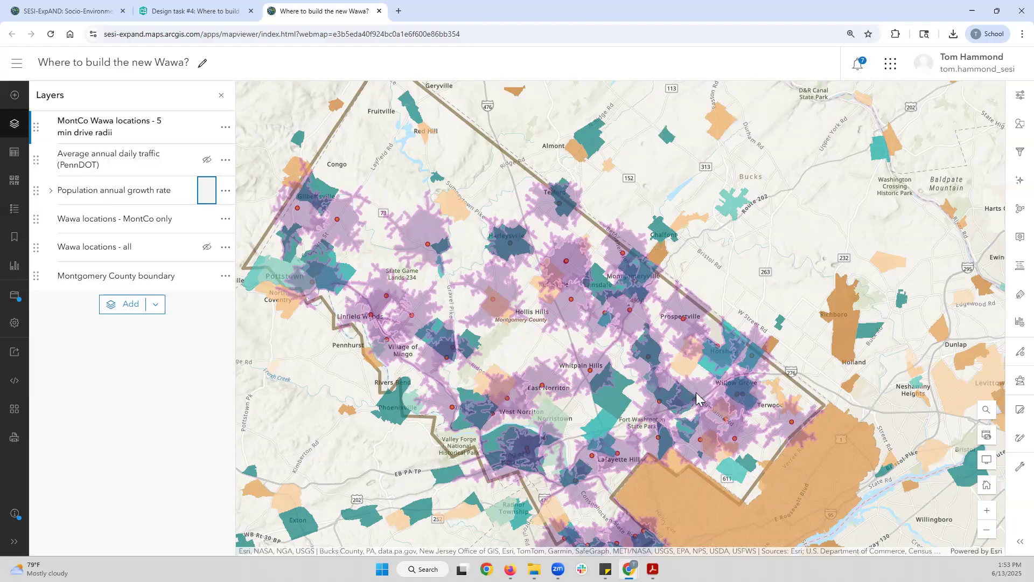
- Add the "Average annual daily traffic (PennDOT)" layer to the overlay and check road traffic volume in the growing area southeast of Whitpain Hills
click(205, 162)
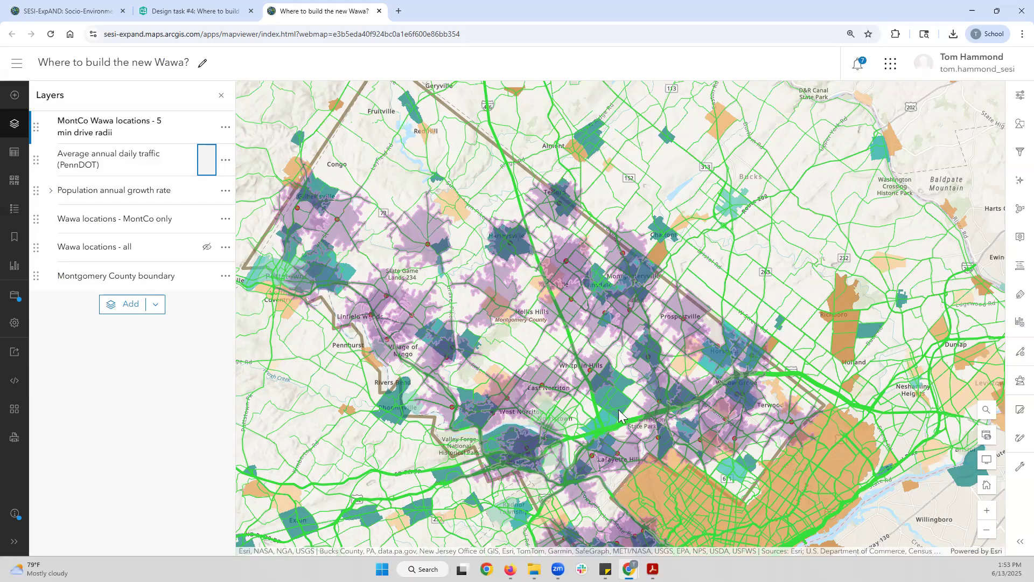
click(595, 424)
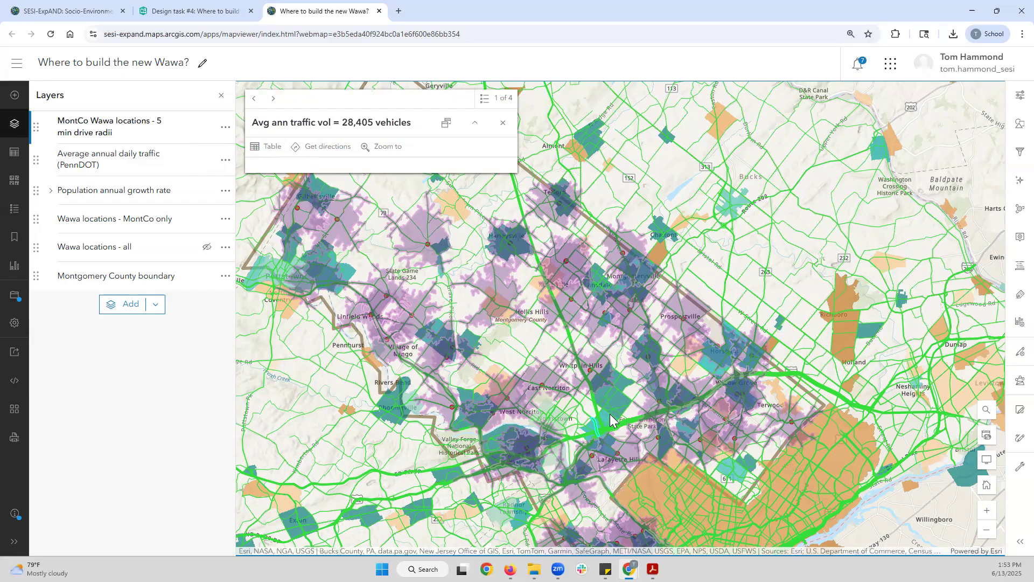
click(624, 399)
click(628, 401)
click(503, 125)
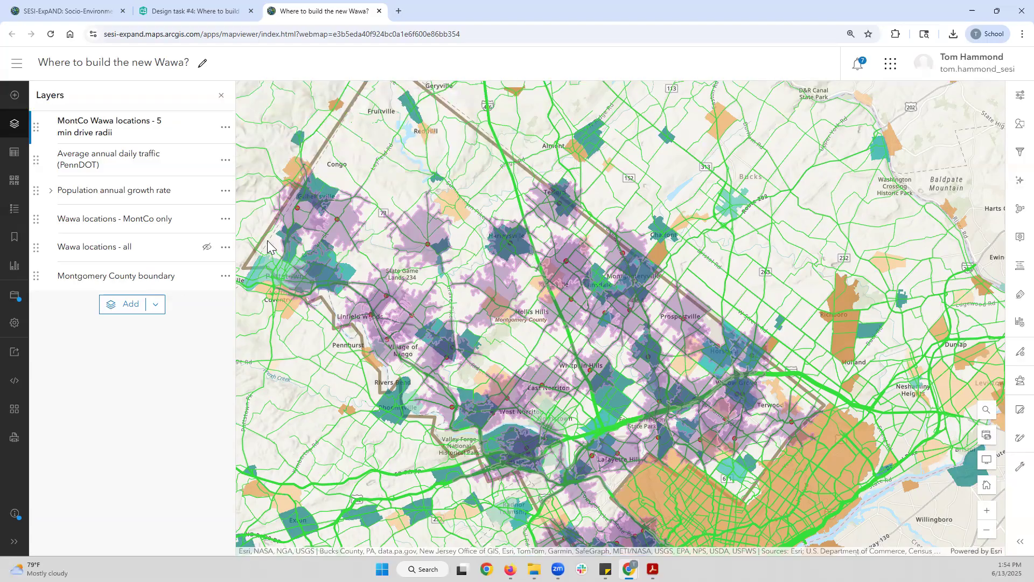
- Show the "Wawa locations - all" layer and look for stores beyond the county's western edge near Pottstown
click(207, 249)
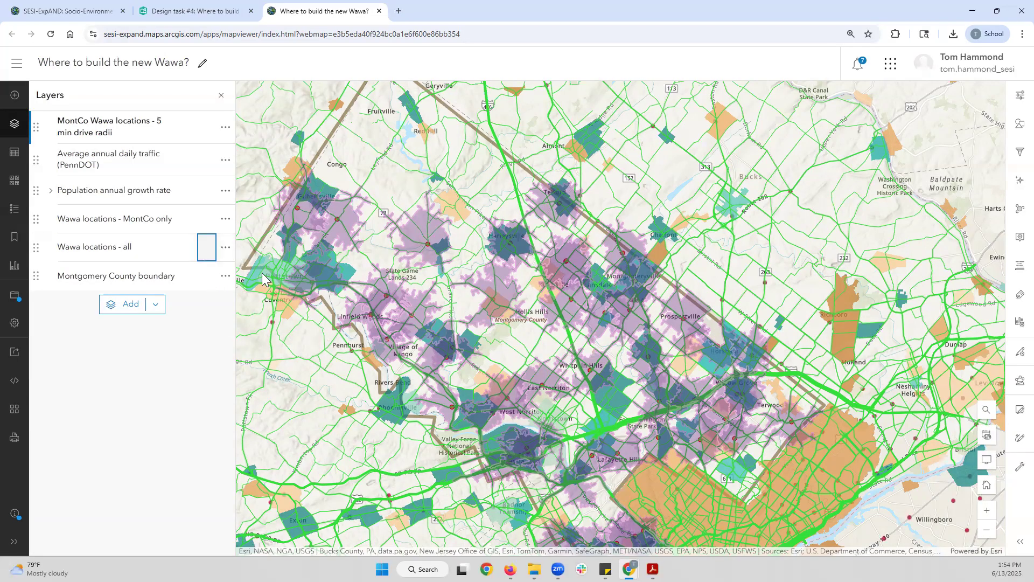
drag(274, 272, 346, 283)
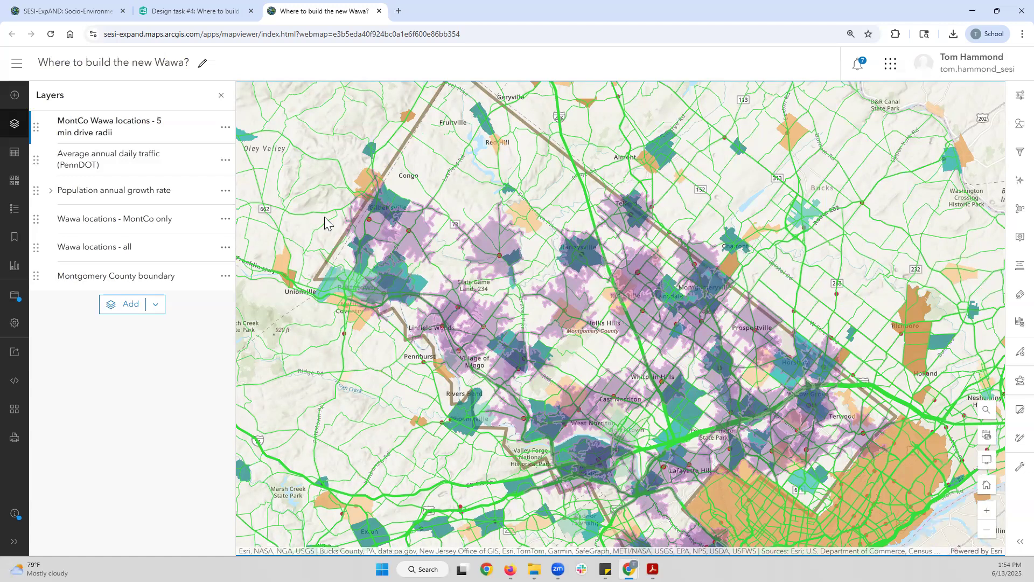
- Create a sketch layer and place a point stamp in the growing area southeast of Whitpain Hills, just north of the major highway junction
click(151, 304)
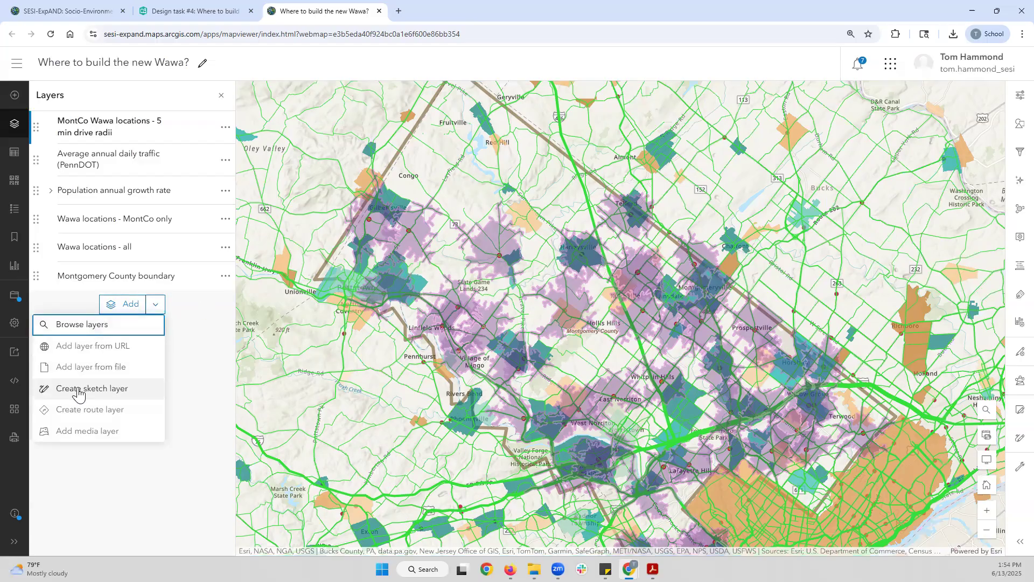
click(79, 391)
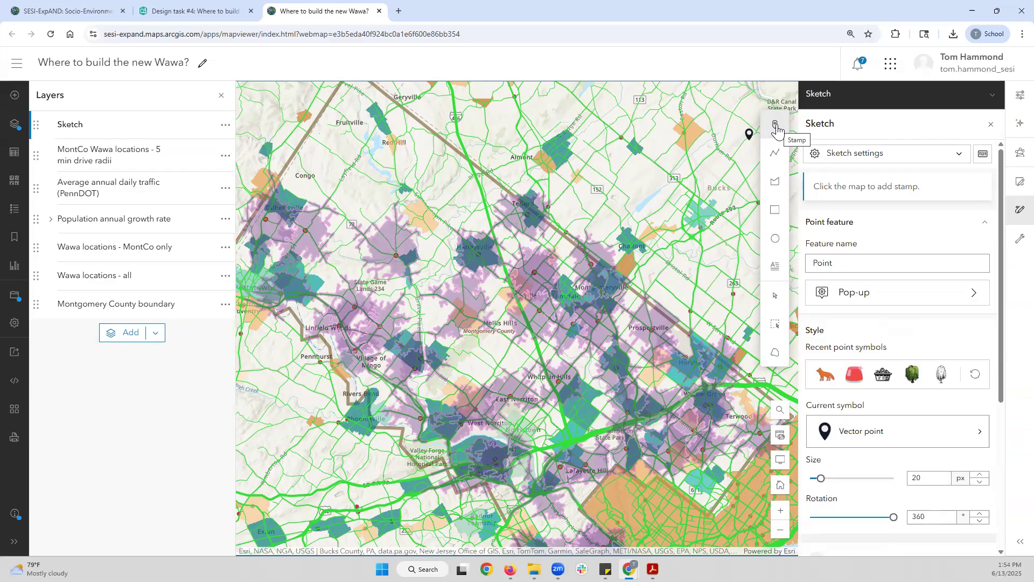
click(570, 414)
- Enable the point's pop-up with the text "I would like to add a new Wawa here because it has a growing population and a high traffic volume..."
click(904, 299)
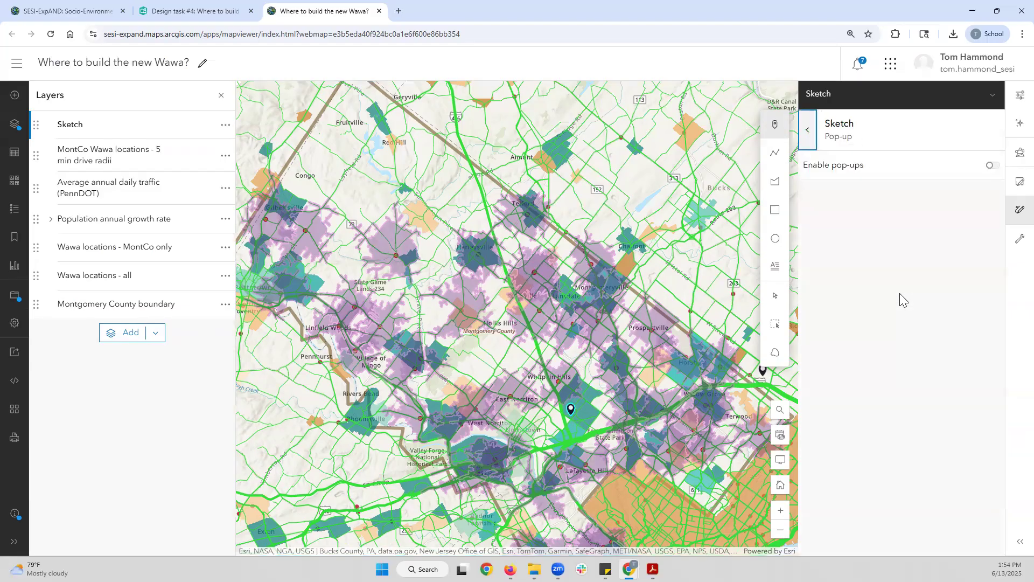
click(995, 167)
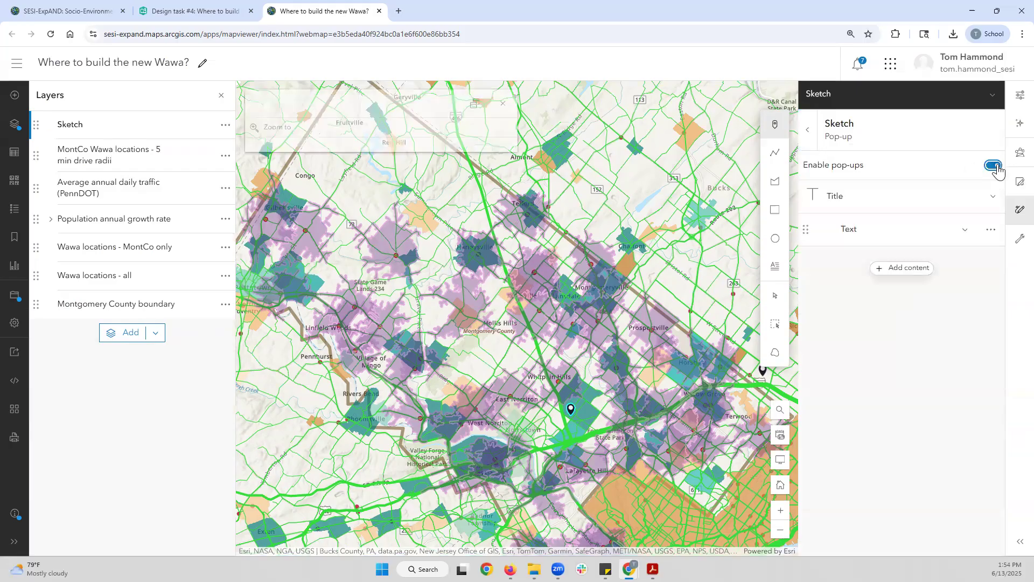
click(860, 233)
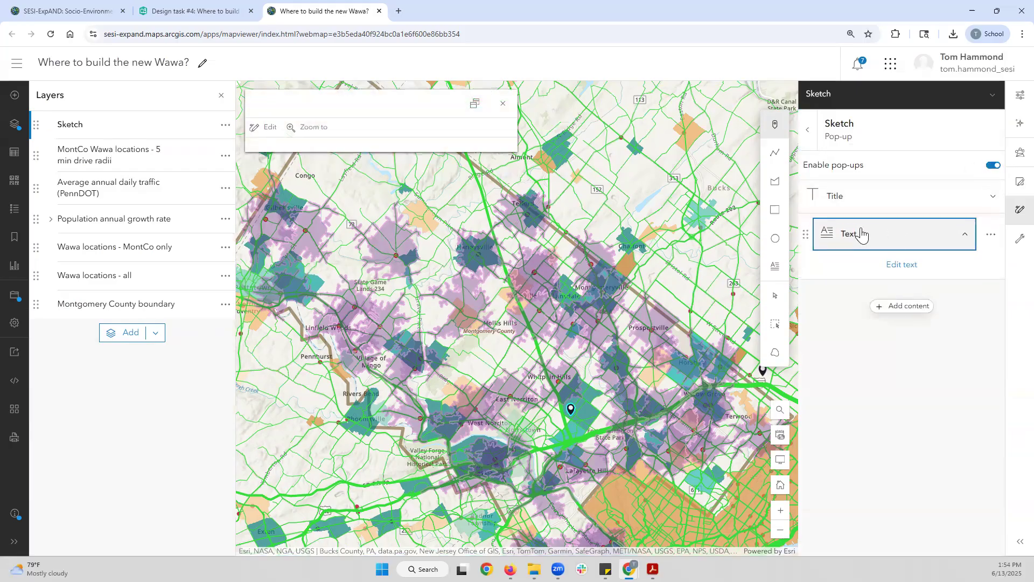
click(896, 264)
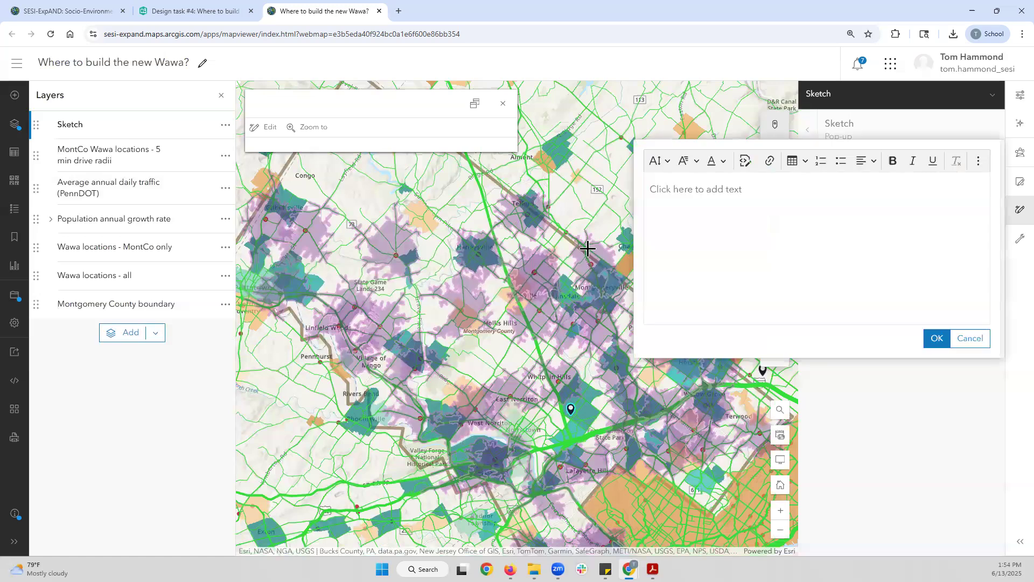
click(720, 270)
text(I would lik to)
key(BackSpace)
key(BackSpace)
key(BackSpace)
text(e to ad a d a)
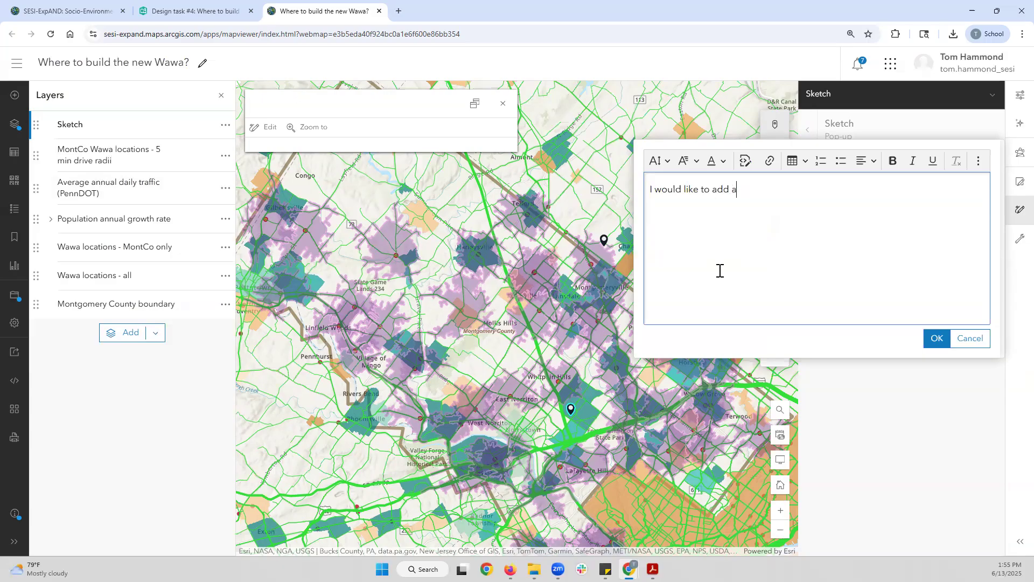
text( new Wawa here because it has a growing population and)
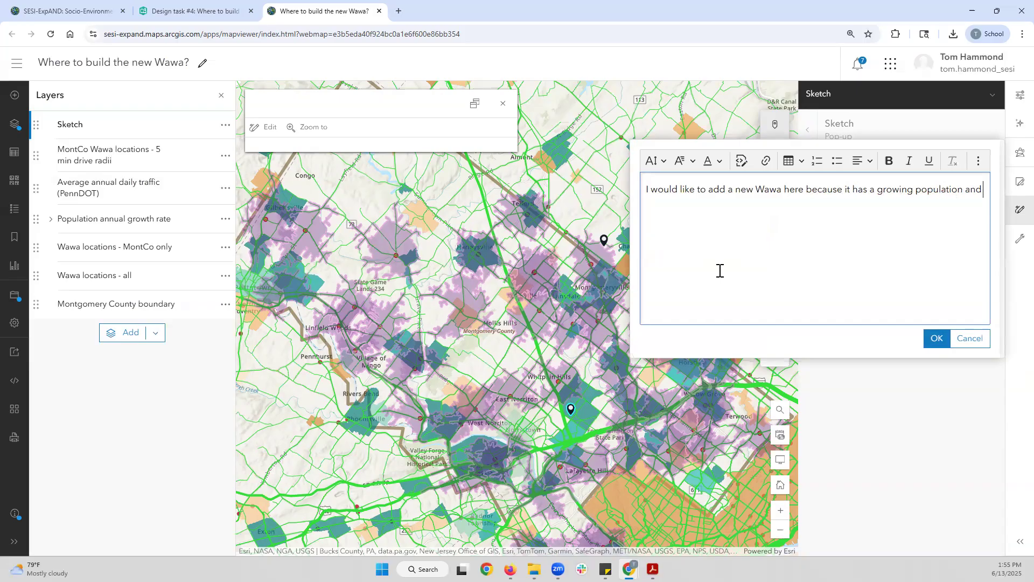
text( a high traf)
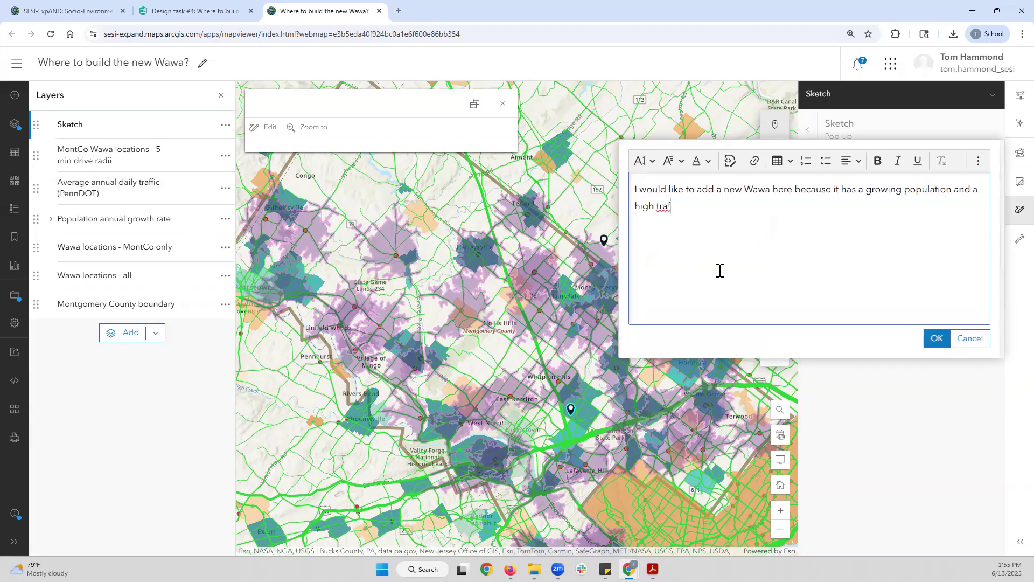
text(fic volume...)
click(932, 339)
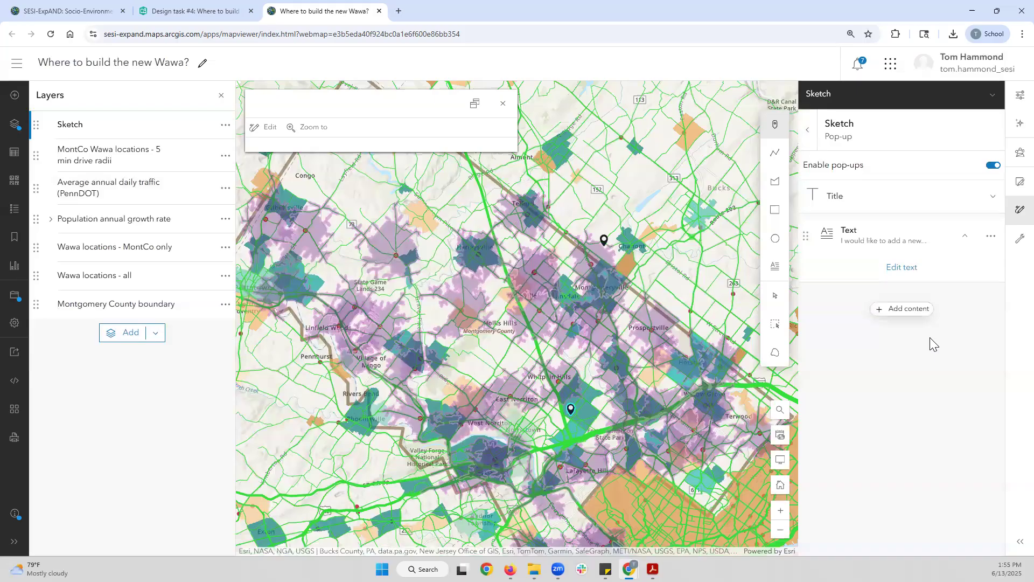
- Finish sketching and check the explanation in the new marker's pop-up on the map
click(1016, 213)
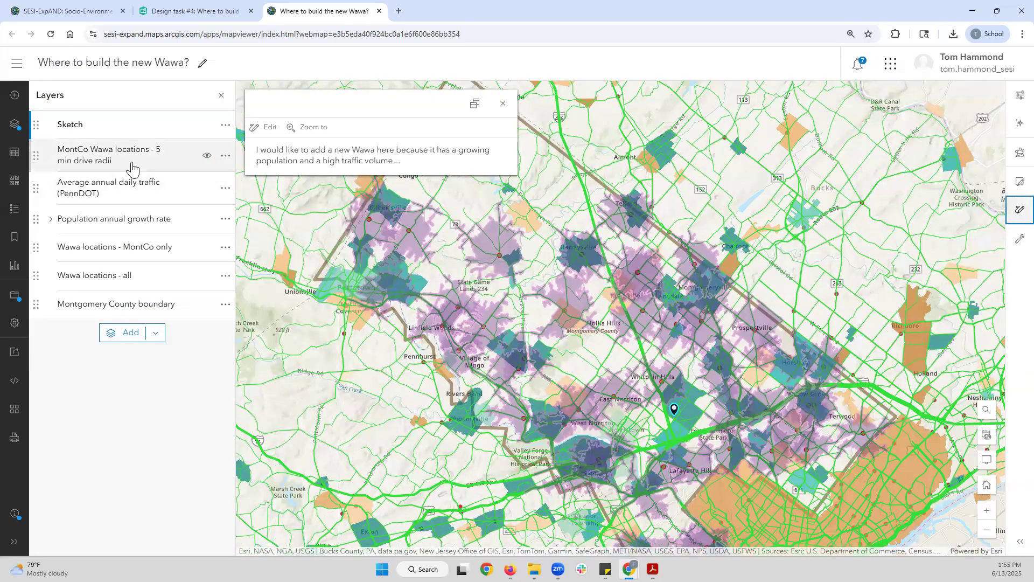
click(503, 104)
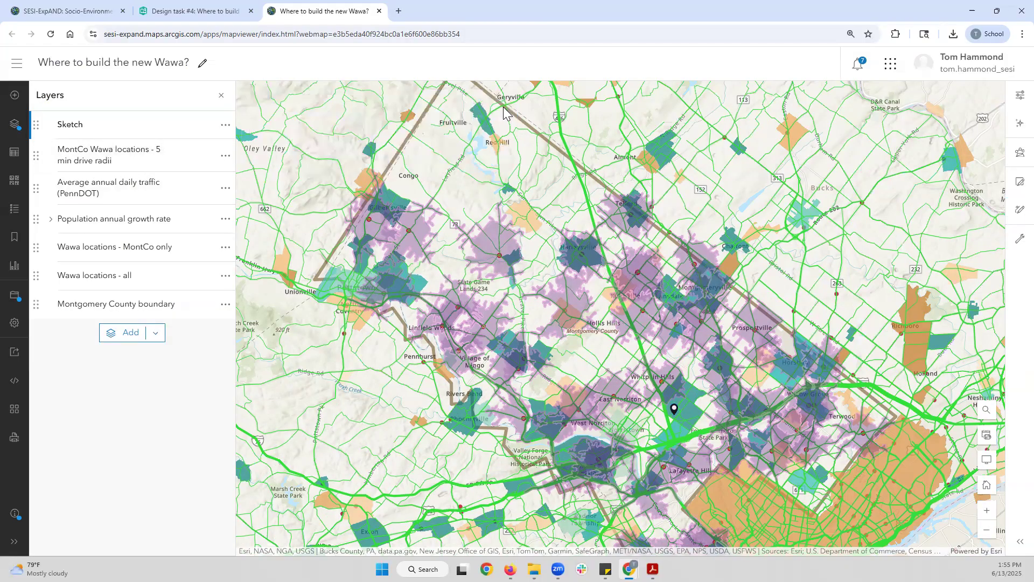
click(675, 411)
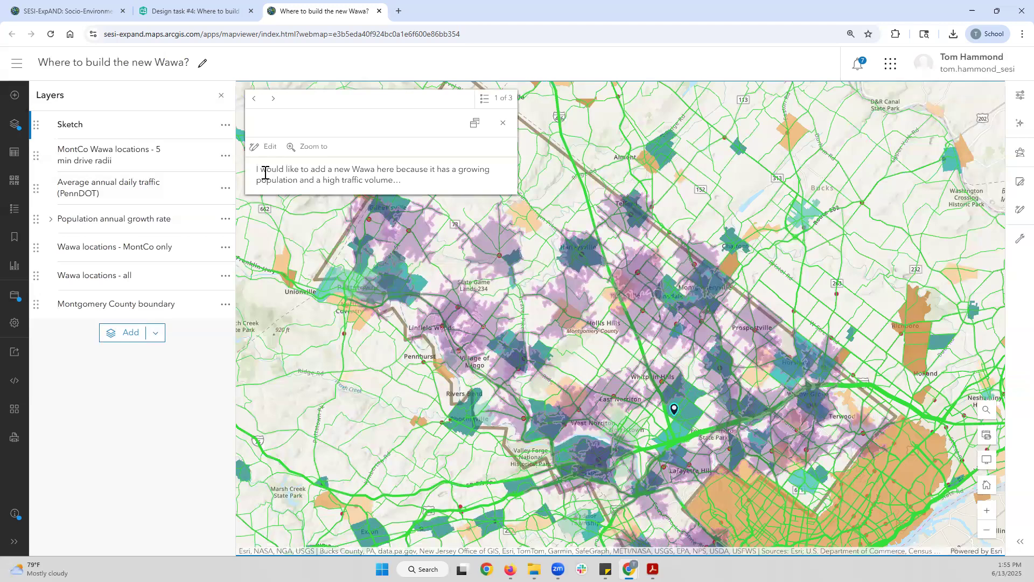
drag(267, 170, 343, 170)
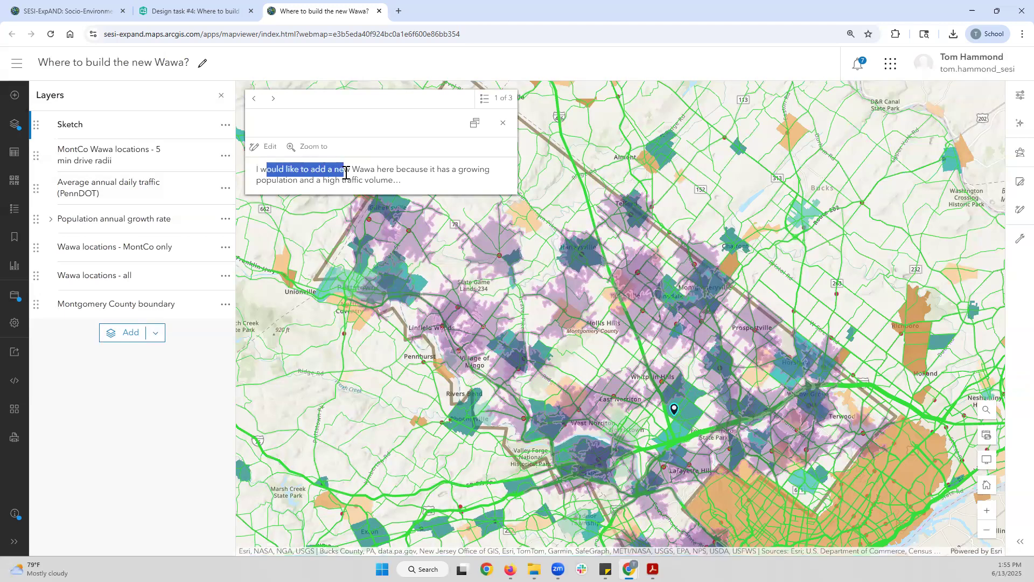
click(503, 123)
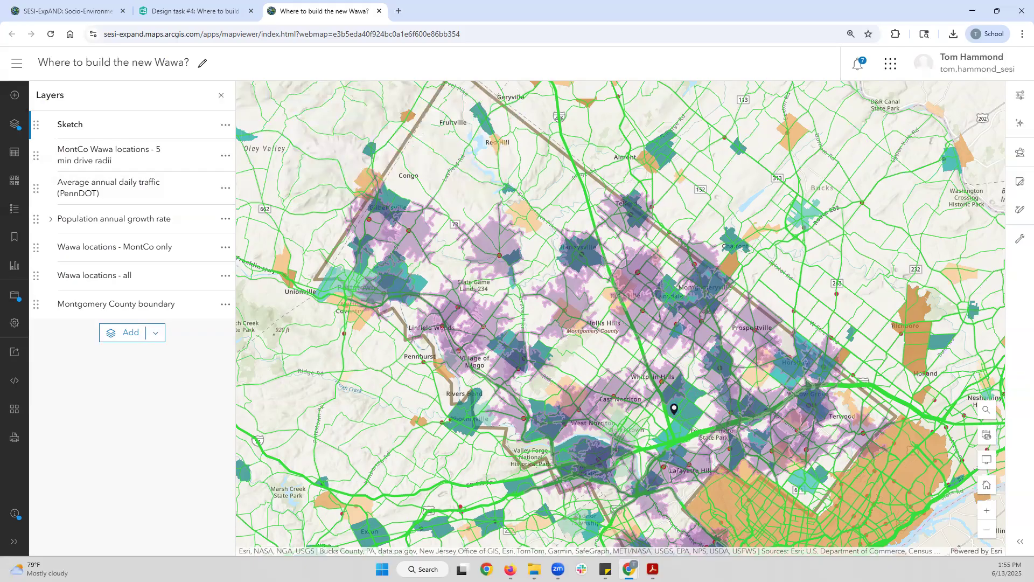